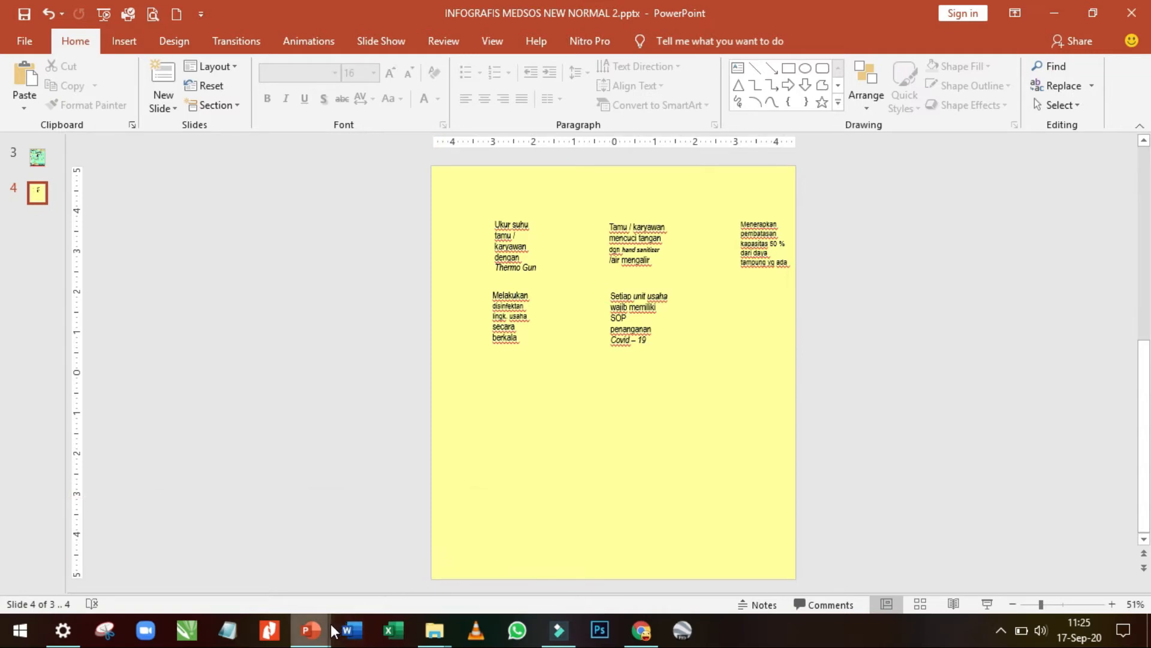
Step: Copy aaaaa.jpg from the IKON folder onto the yellow slide of INFOGRAFIS MEDSOS NEW NORMAL 2.pptx and place it small beside the "Ukur suhu" text
mouse_move(333, 630)
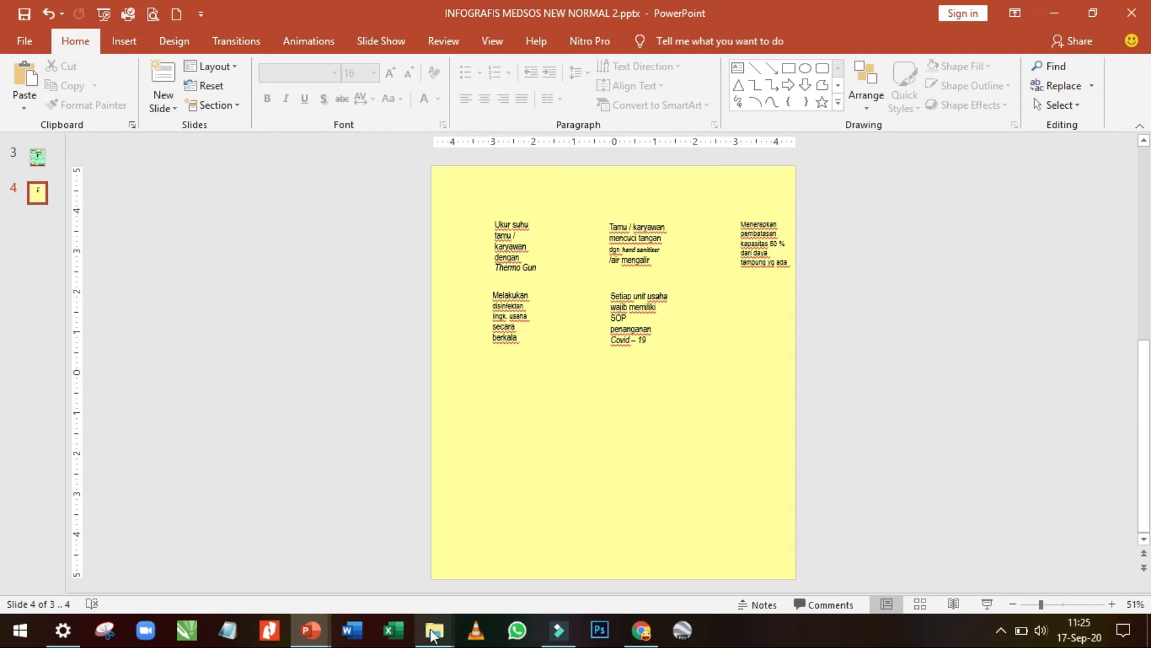
mouse_move(432, 631)
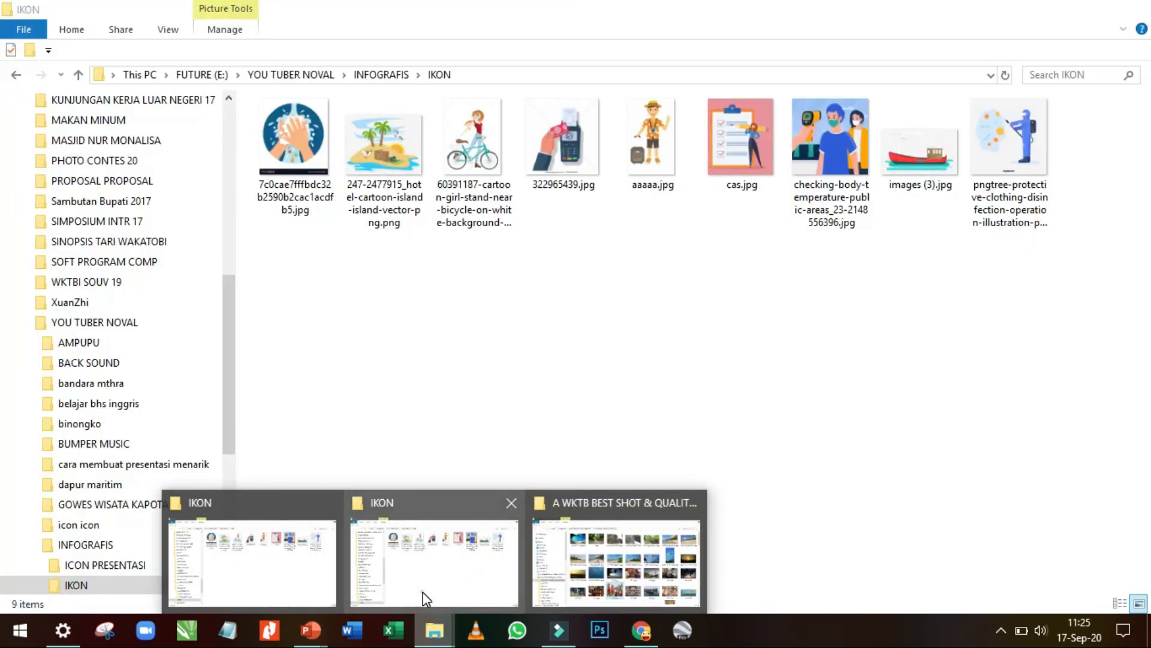
click(423, 597)
click(643, 150)
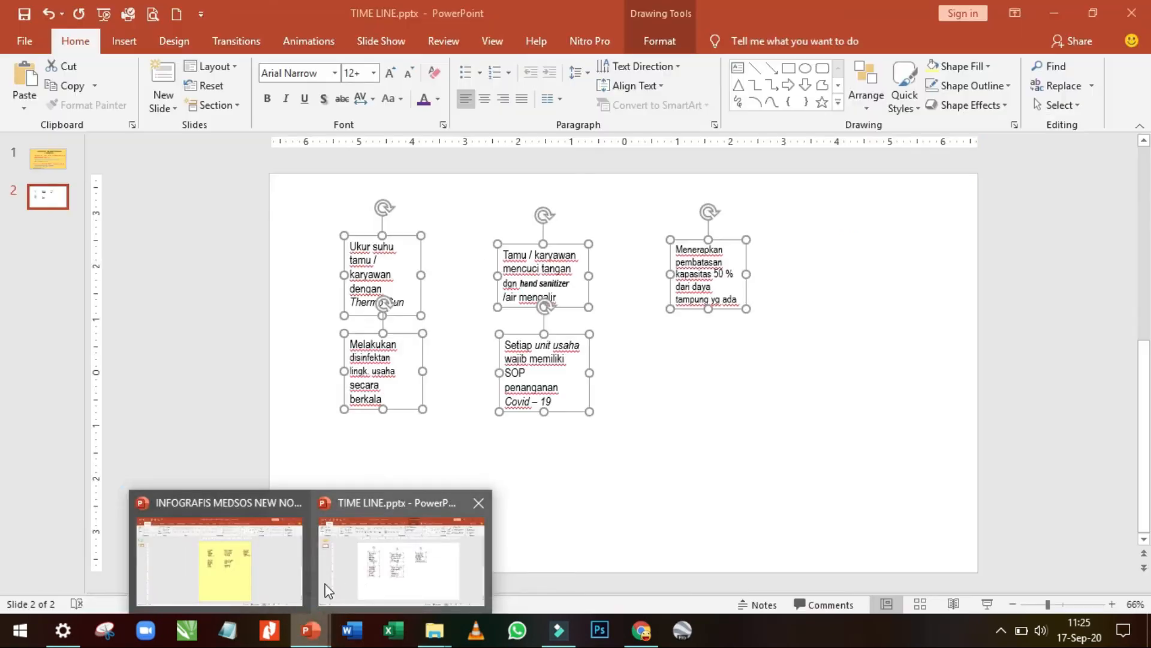
click(324, 588)
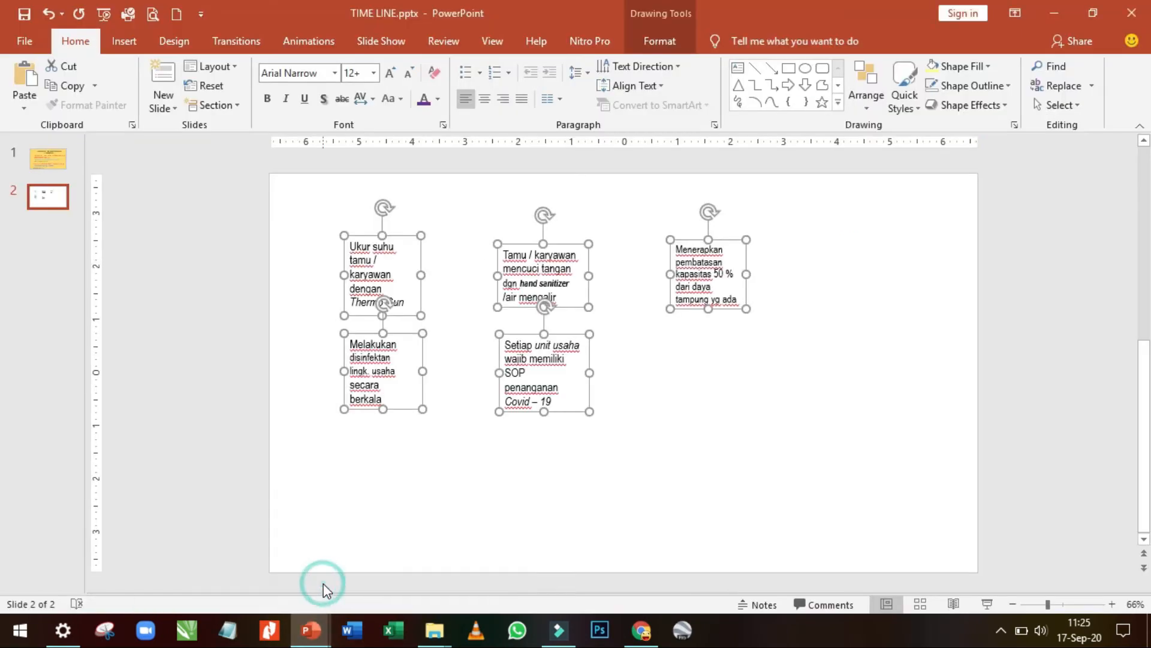
click(282, 592)
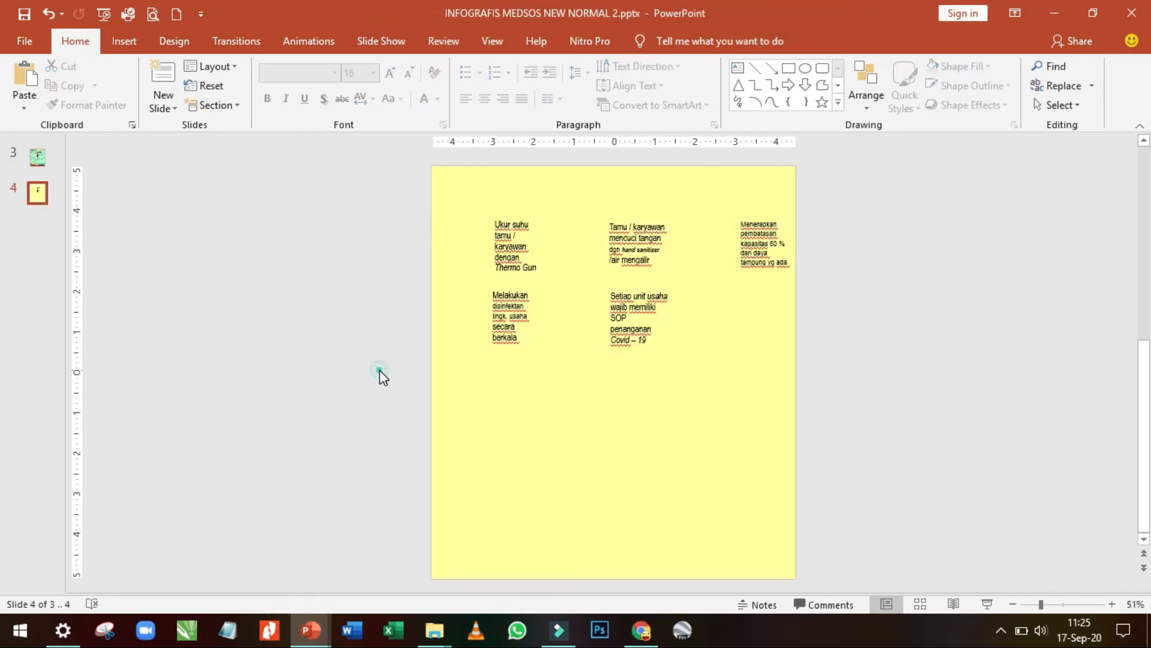
key(ctrl+v)
drag(614, 322, 611, 383)
drag(543, 320, 462, 222)
click(880, 343)
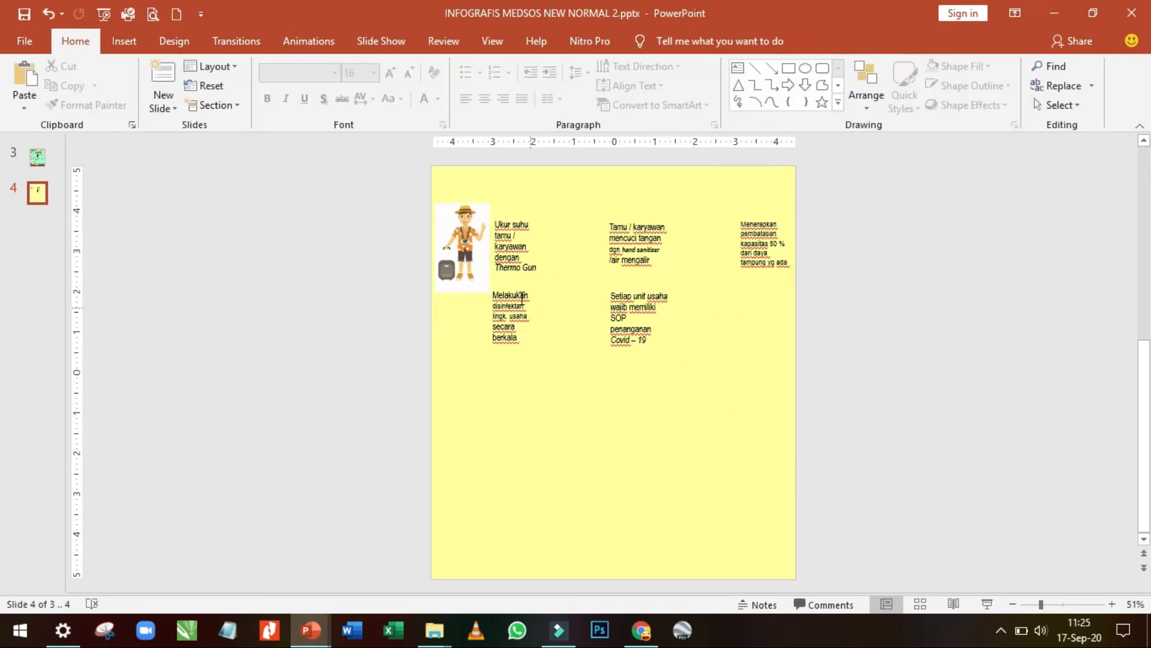
Step: Enlarge the tourist picture to about 5.11" by 3.12", start Remove Background and extend the selection area around the whole figure and suitcase
drag(483, 259, 662, 408)
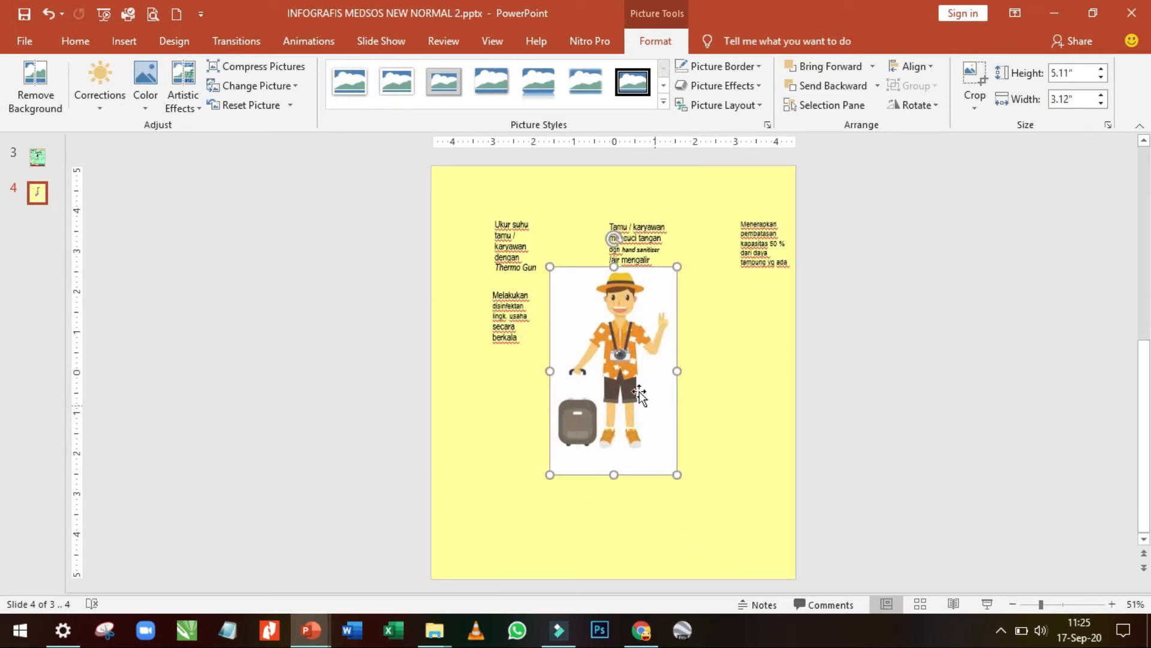
click(43, 95)
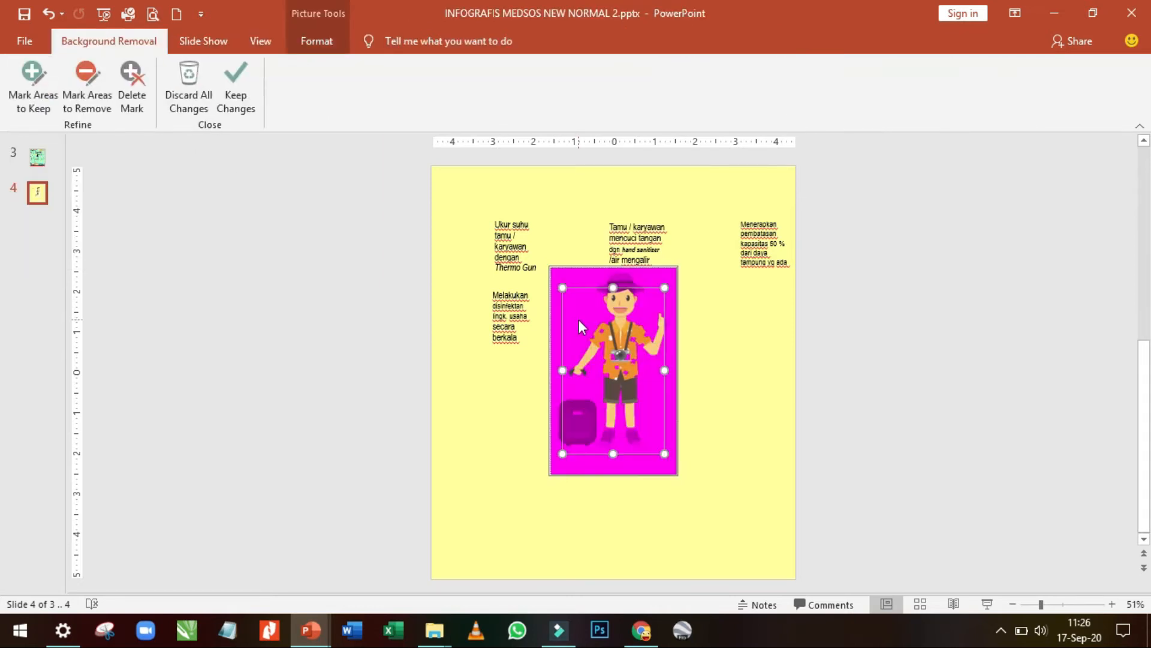
drag(613, 287, 617, 269)
drag(666, 362, 673, 361)
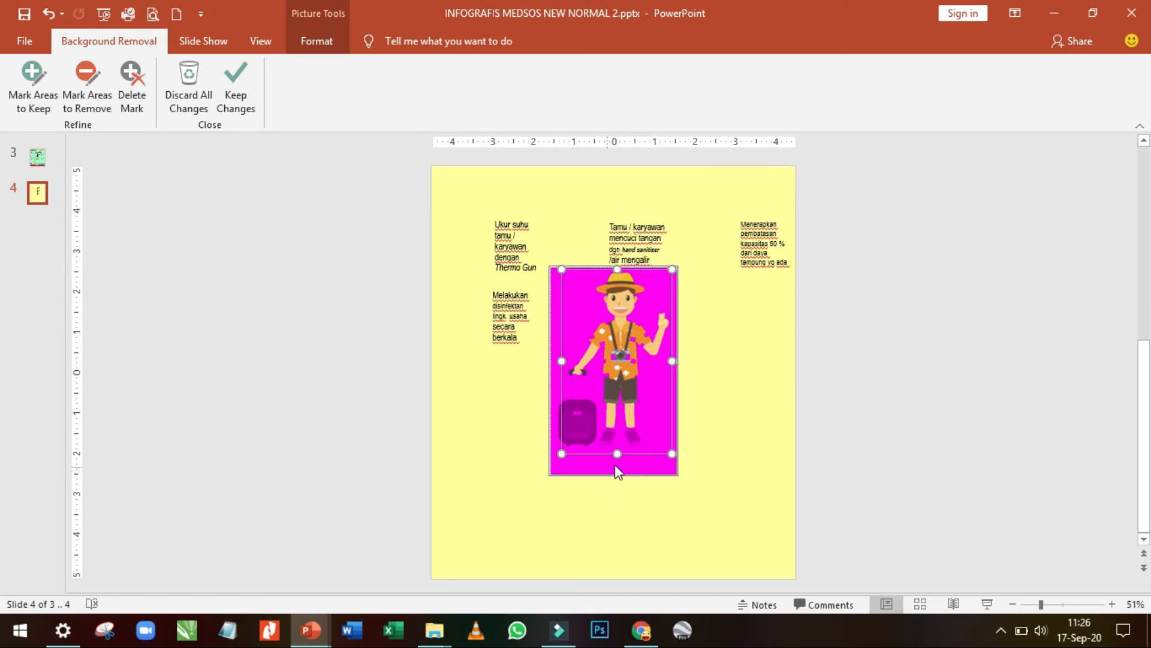
drag(617, 453, 619, 463)
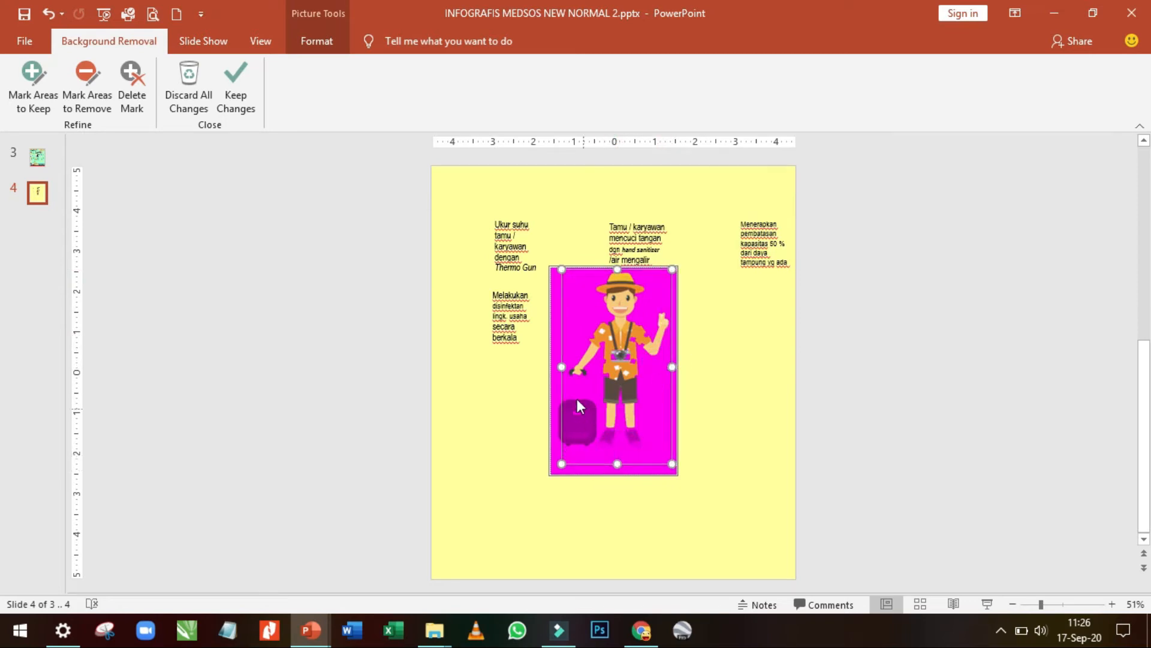
drag(560, 366, 555, 368)
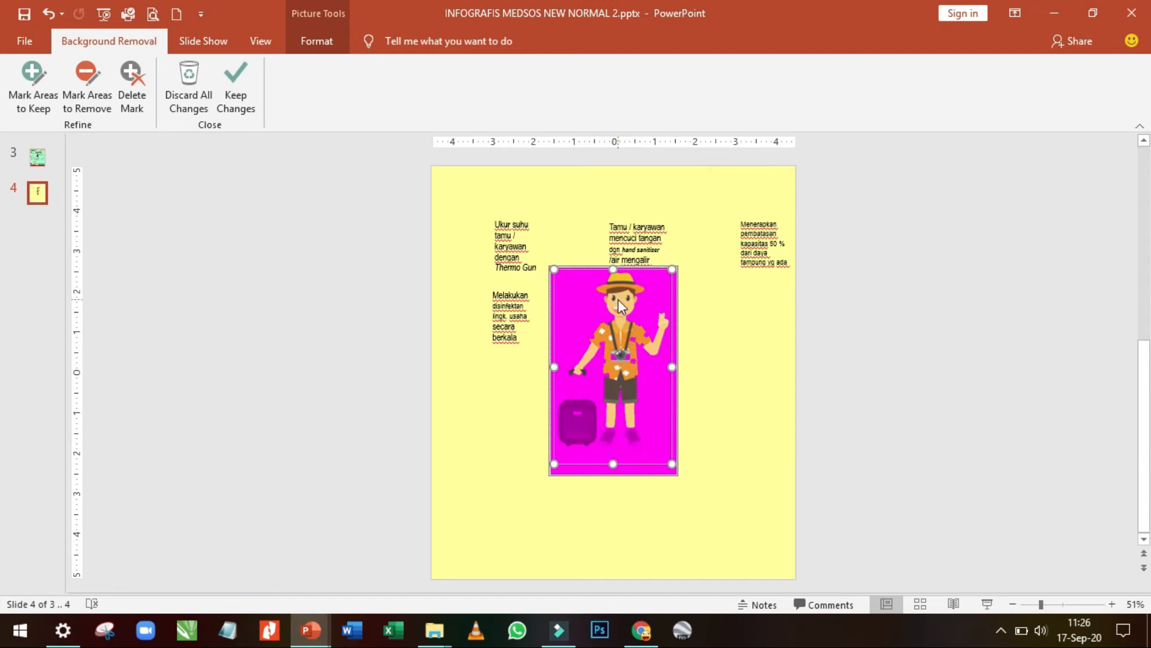
Step: Mark the suitcase and both shoes as areas to keep and apply the background removal to the tourist picture
click(42, 96)
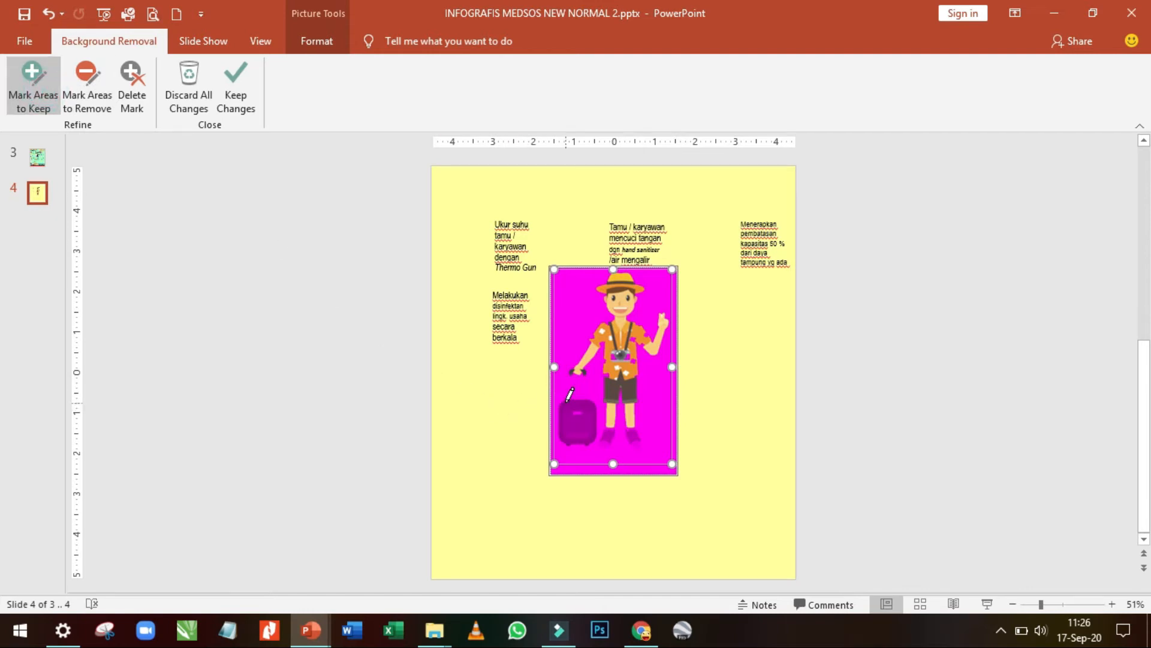
drag(566, 401, 593, 439)
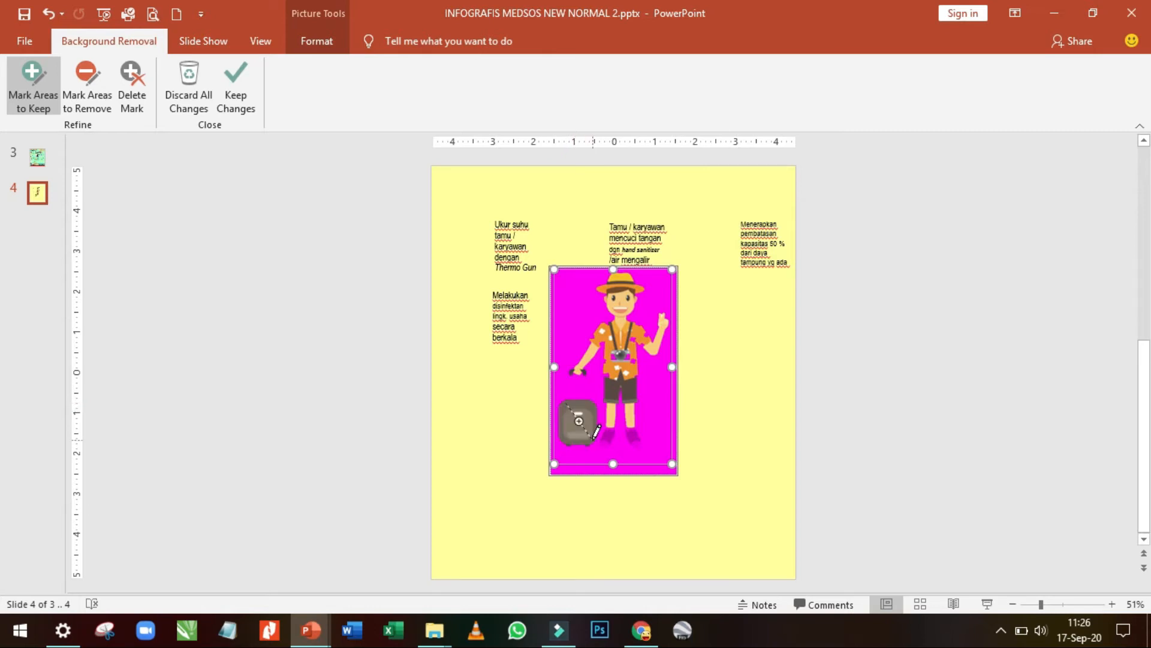
drag(616, 429, 604, 448)
drag(630, 430, 635, 444)
click(820, 368)
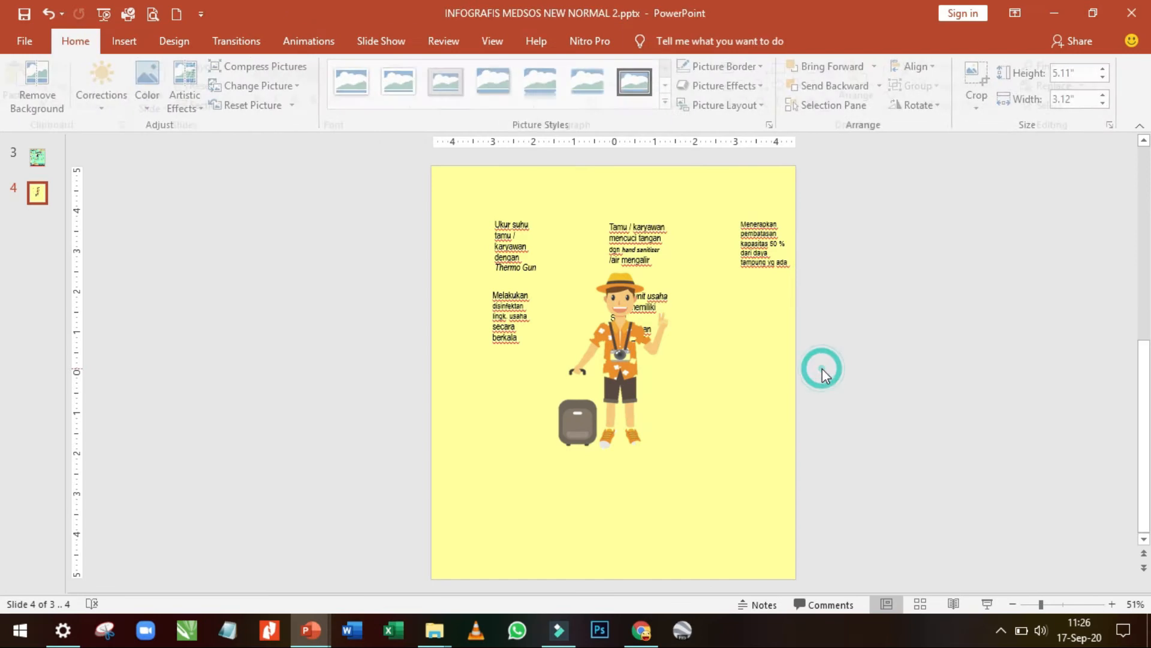
Step: Shrink the cut-out tourist to about 2.27" by 1.39" and place it beside the "Ukur suhu" text
click(609, 358)
drag(550, 266, 622, 382)
drag(649, 421, 468, 249)
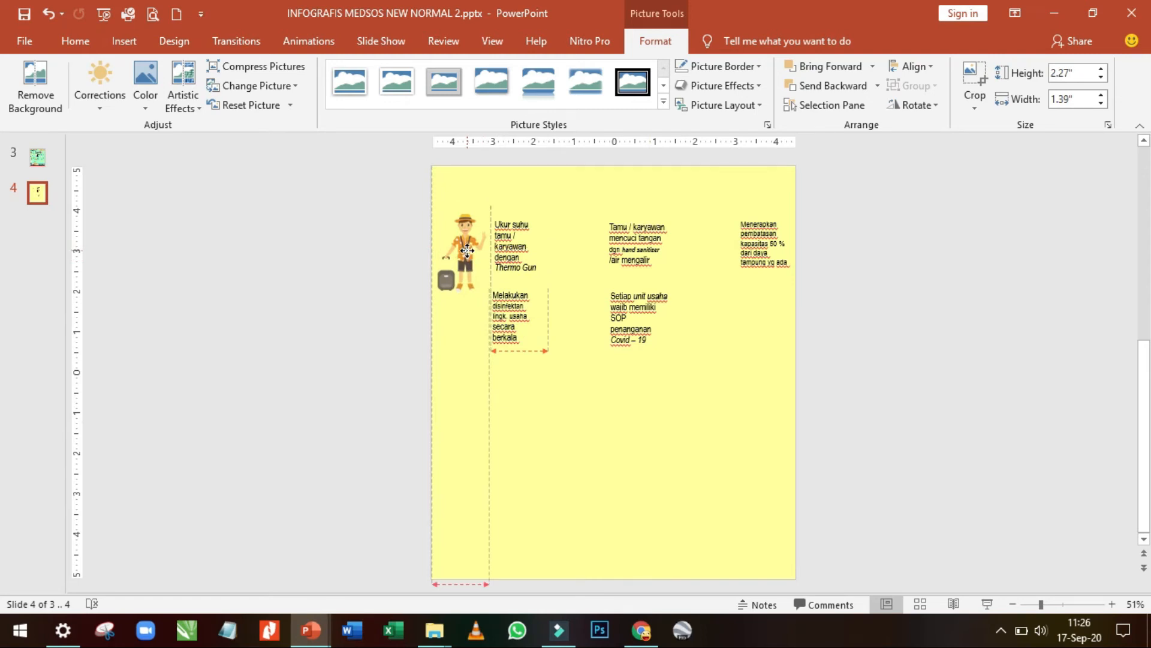
drag(468, 249, 467, 250)
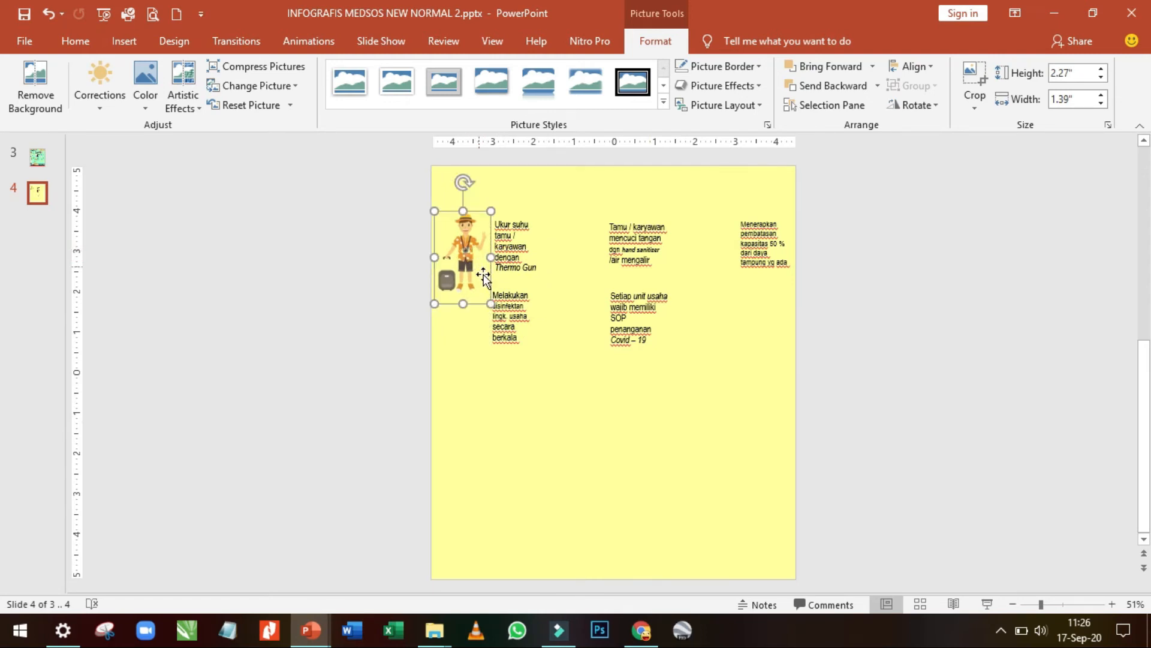
Step: Enlarge the cut-out tourist so it fills most of the slide's height and centre it on the slide
drag(490, 304, 634, 402)
drag(563, 356, 640, 382)
click(874, 337)
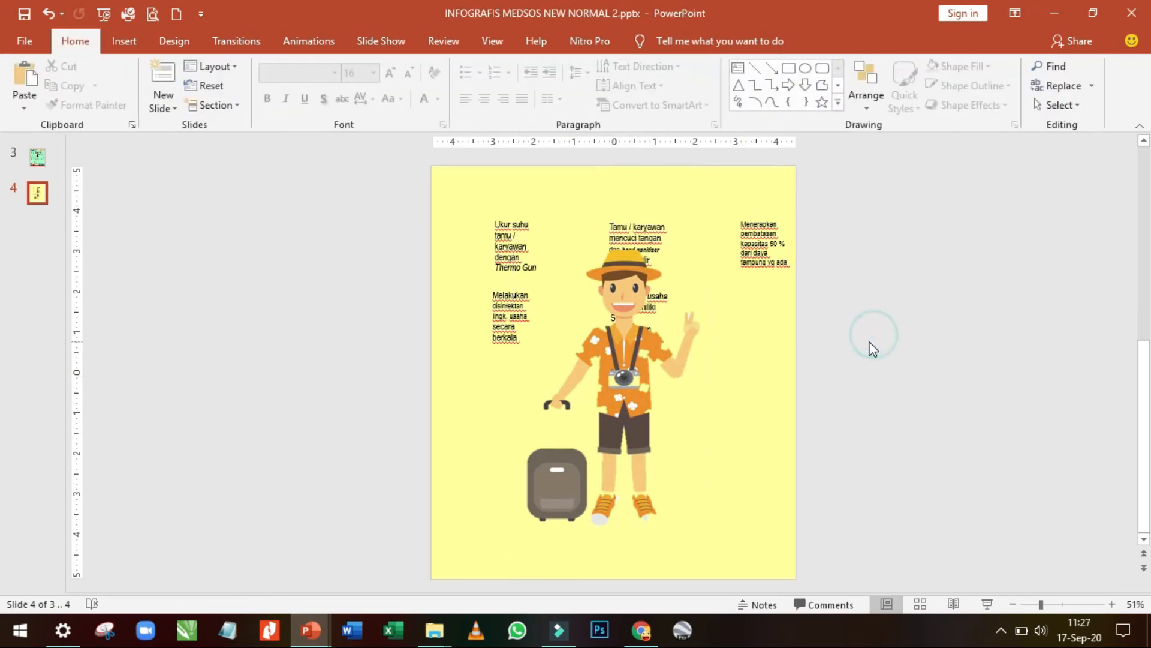
Step: Draw a closed freeform face mask about 0.6" high and 1.19" wide over the tourist's nose and mouth
click(124, 42)
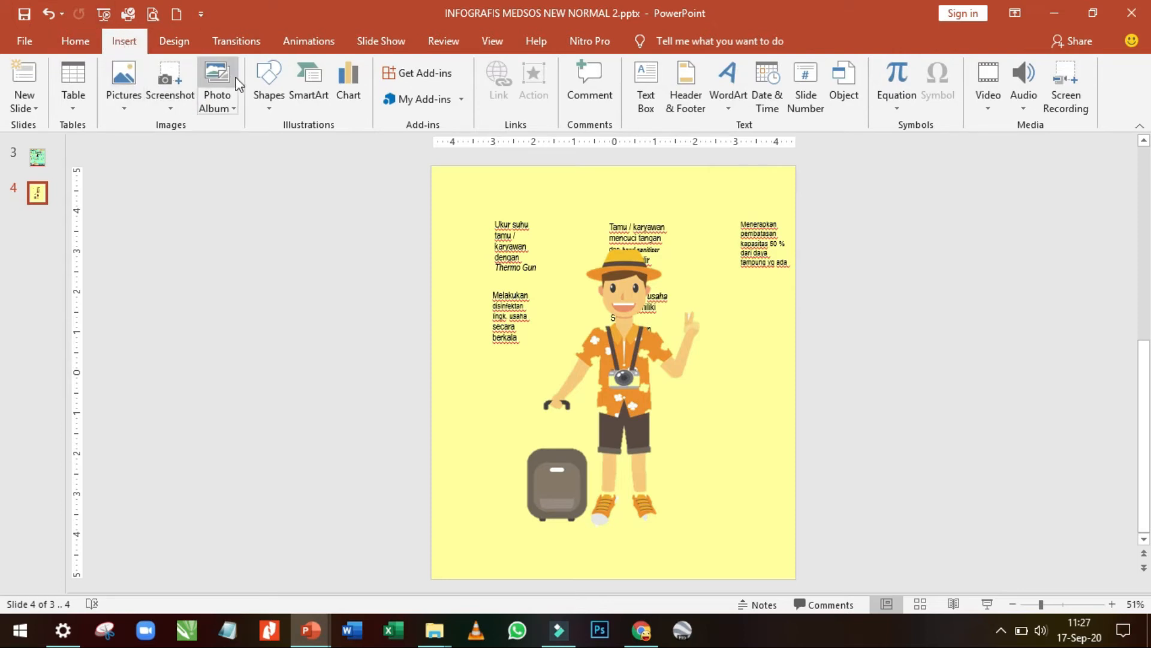
click(268, 87)
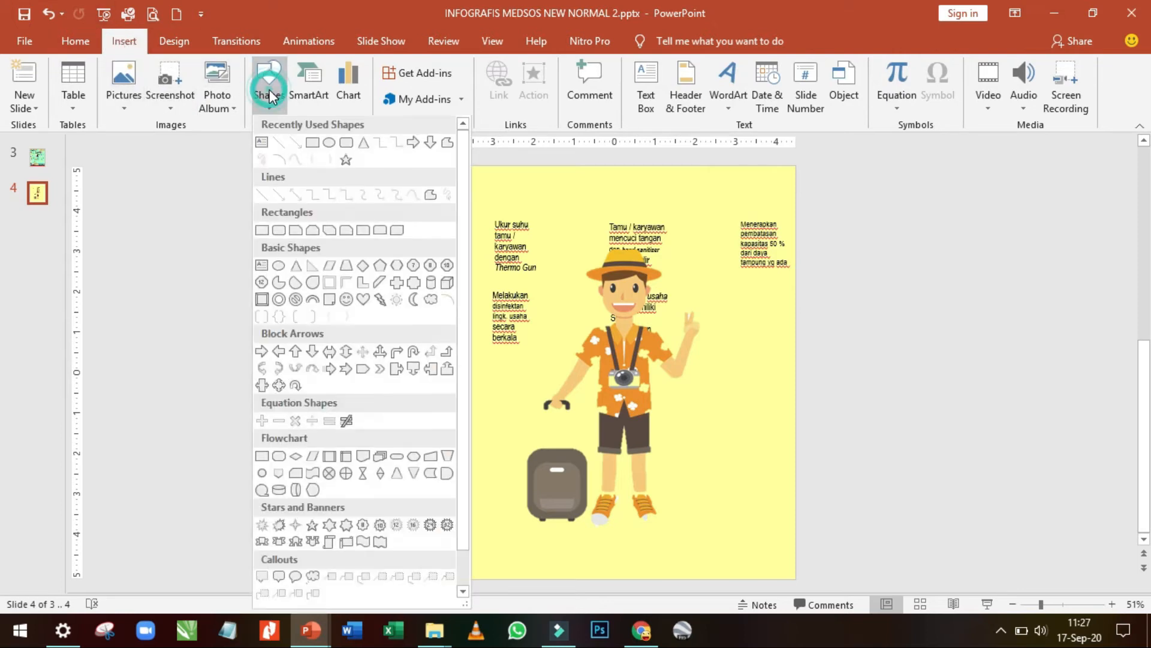
click(432, 196)
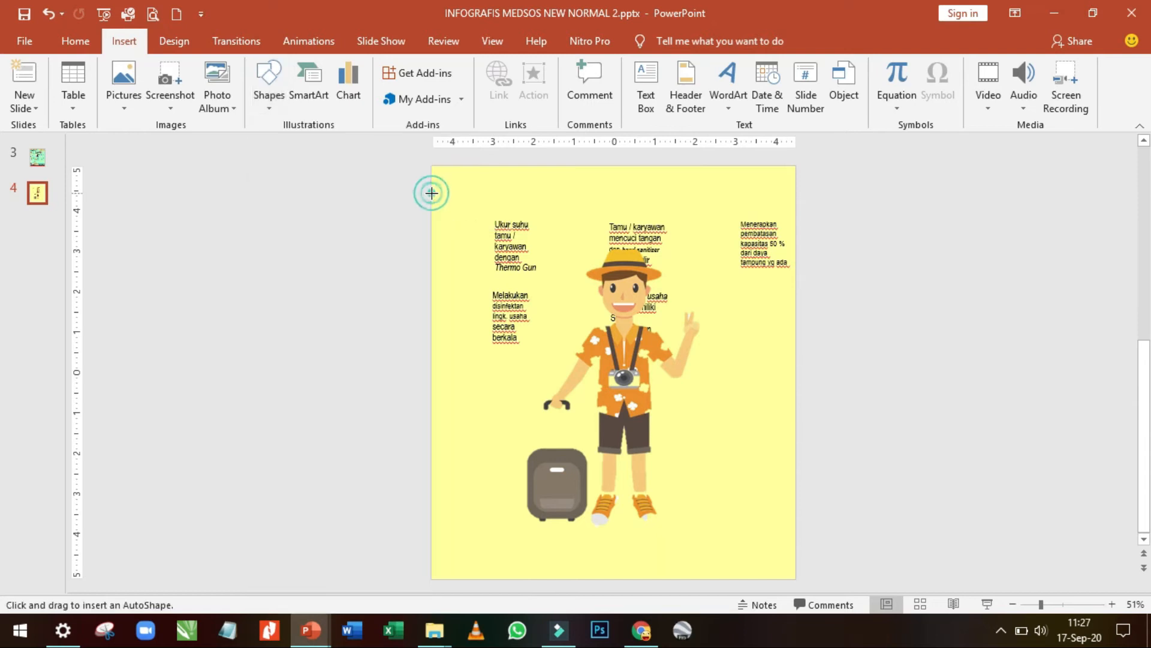
click(600, 292)
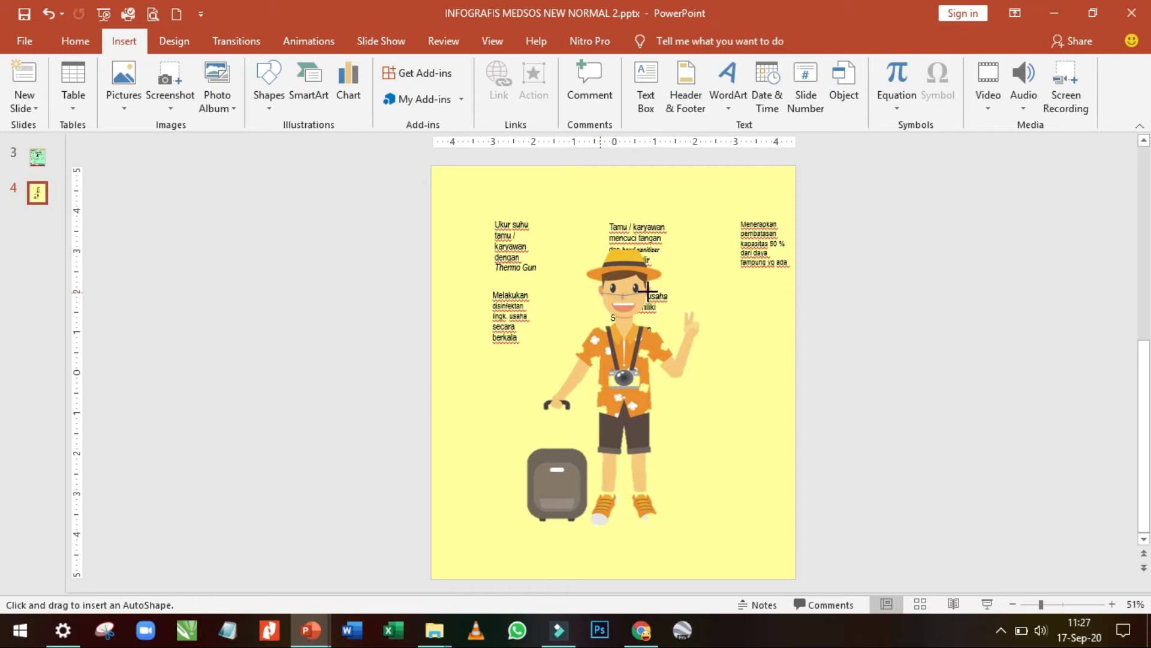
click(637, 308)
click(605, 309)
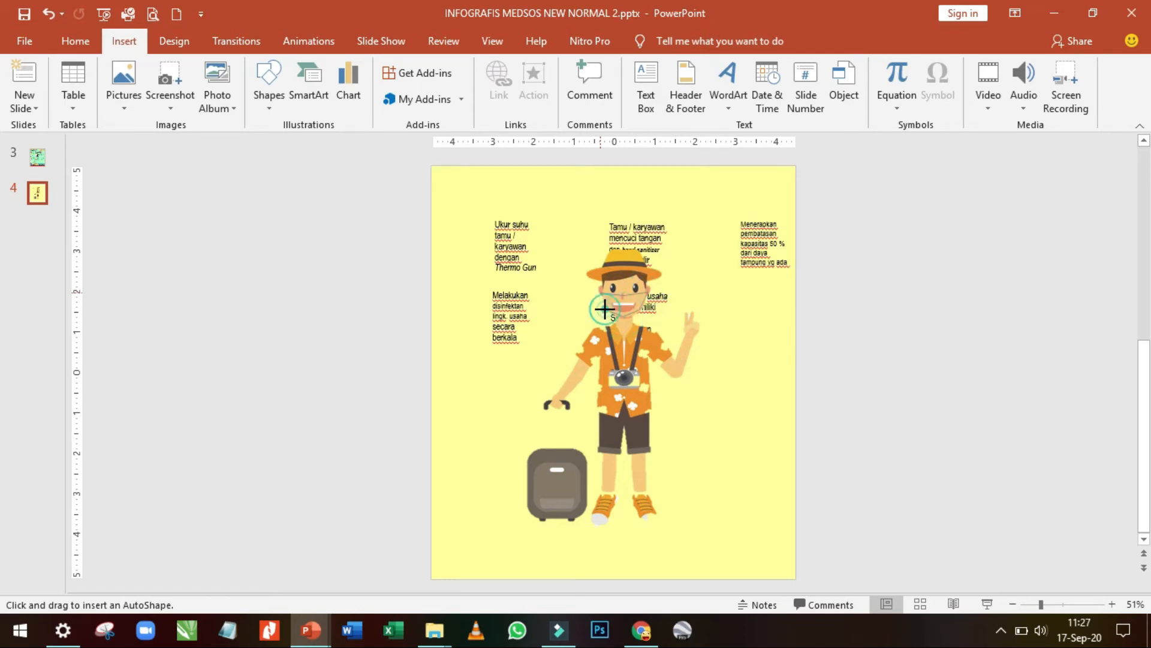
click(602, 295)
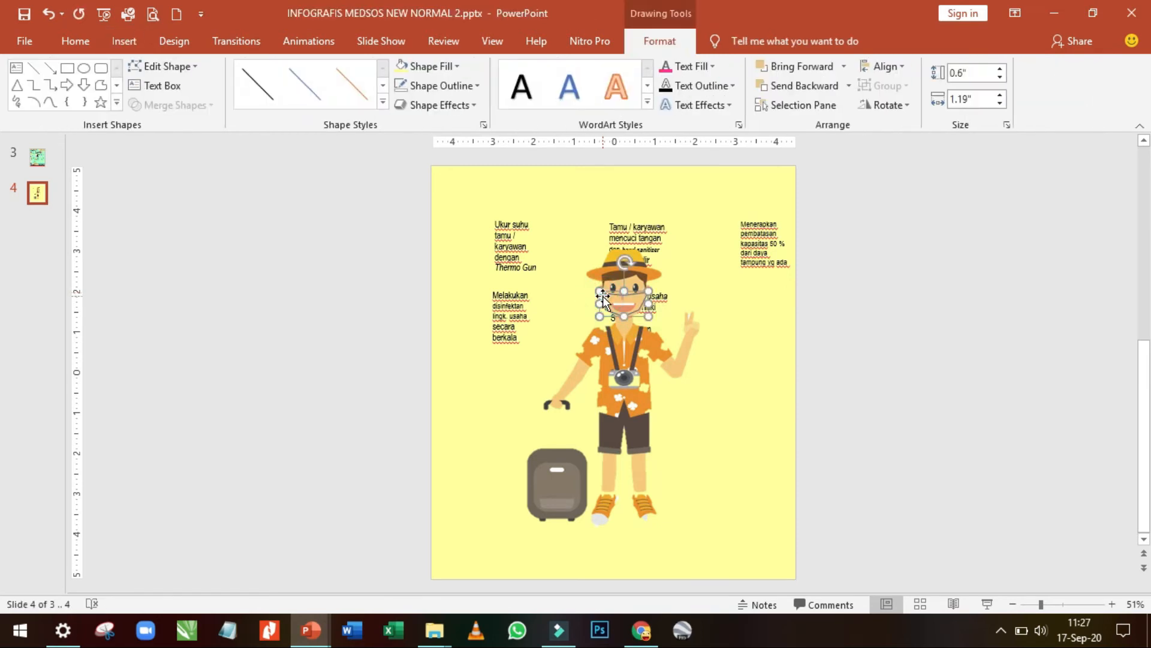
Step: Fill the face mask shape with white and remove its outline
click(430, 67)
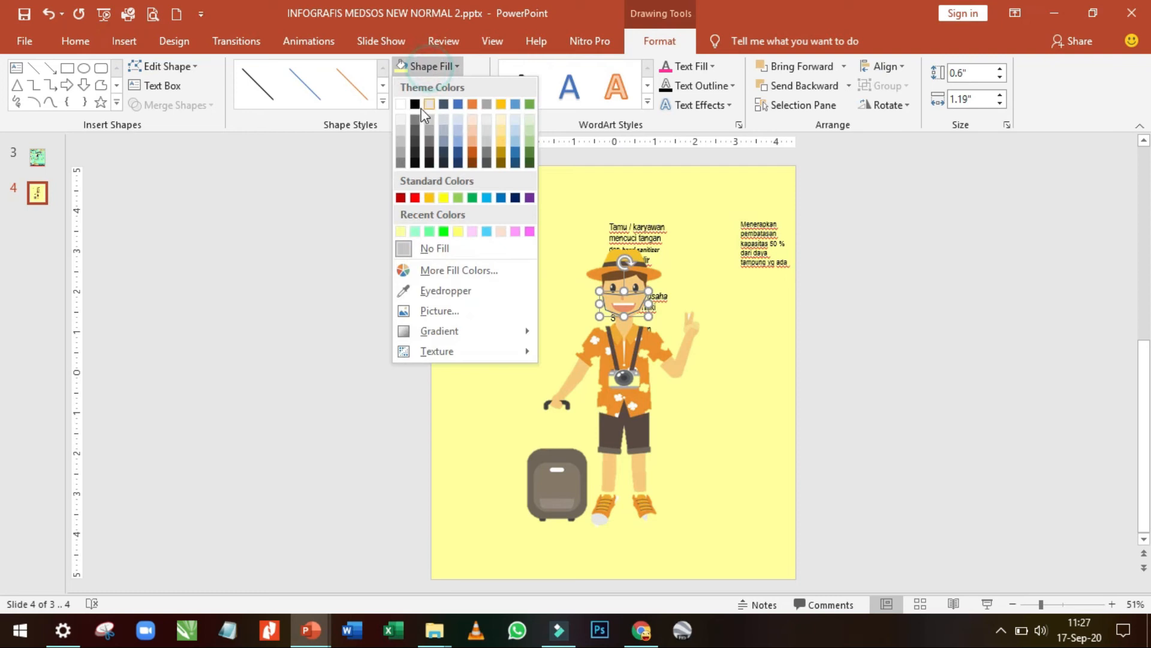
click(402, 103)
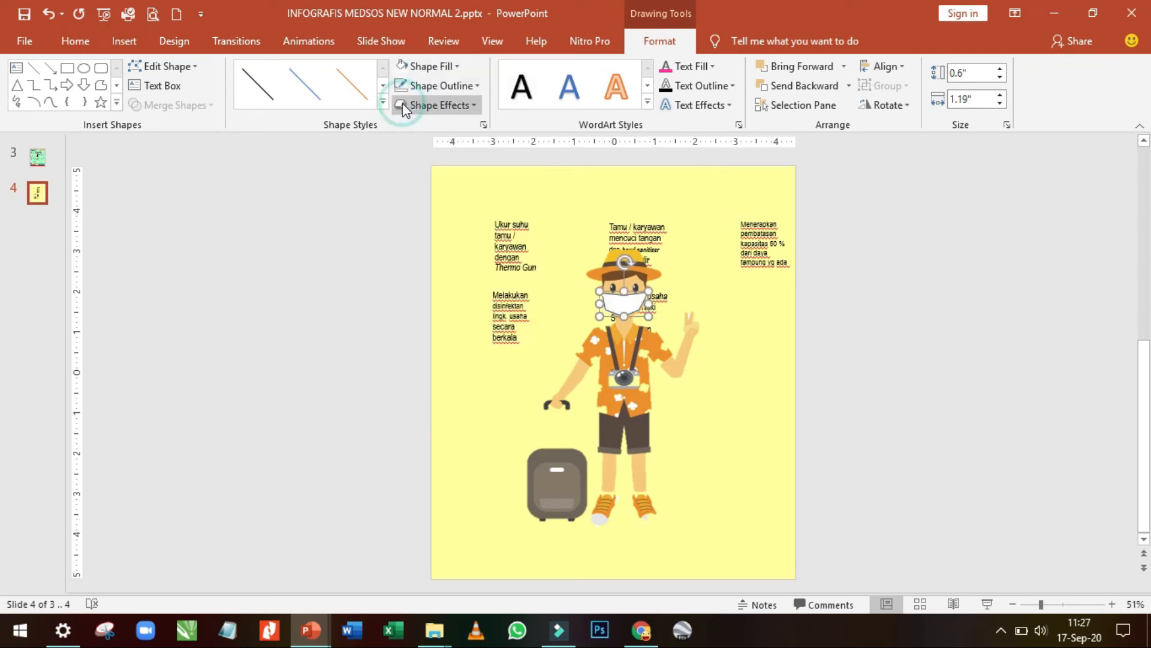
click(439, 86)
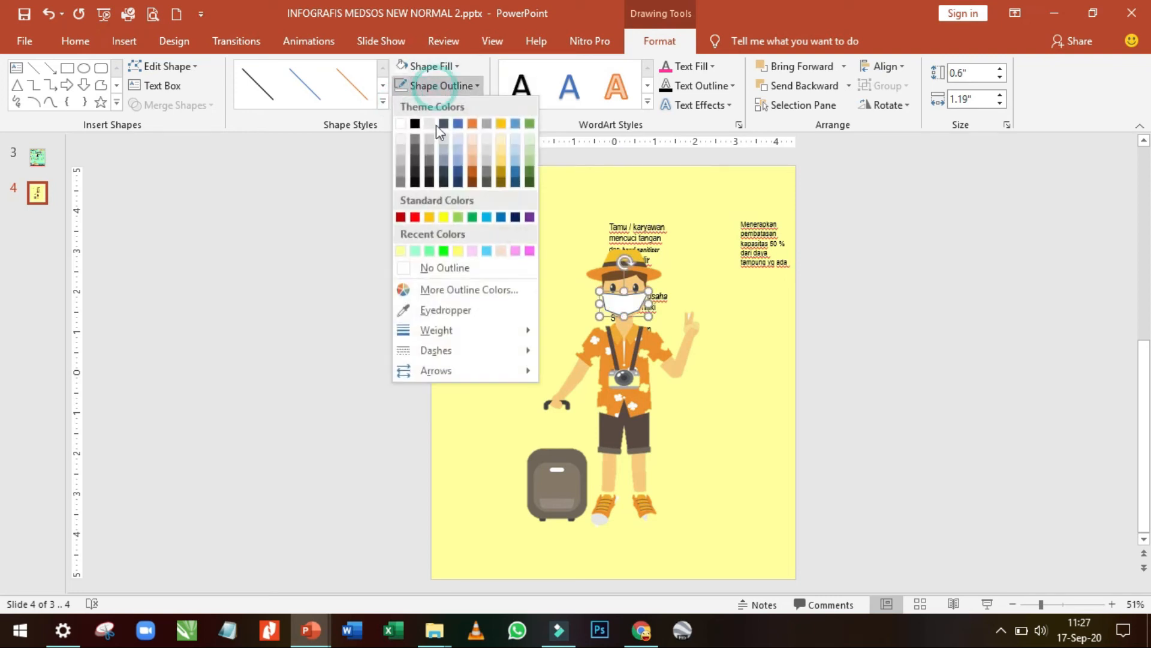
click(442, 267)
click(910, 365)
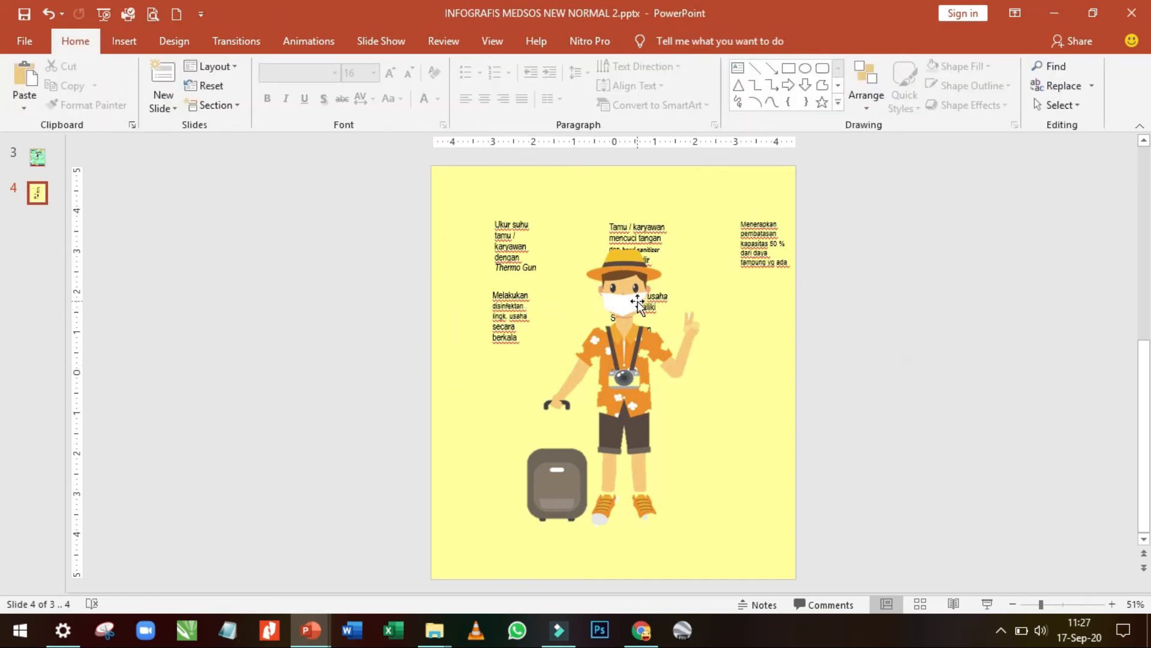
Step: Group the face mask shape with the tourist picture
click(622, 359)
click(624, 307)
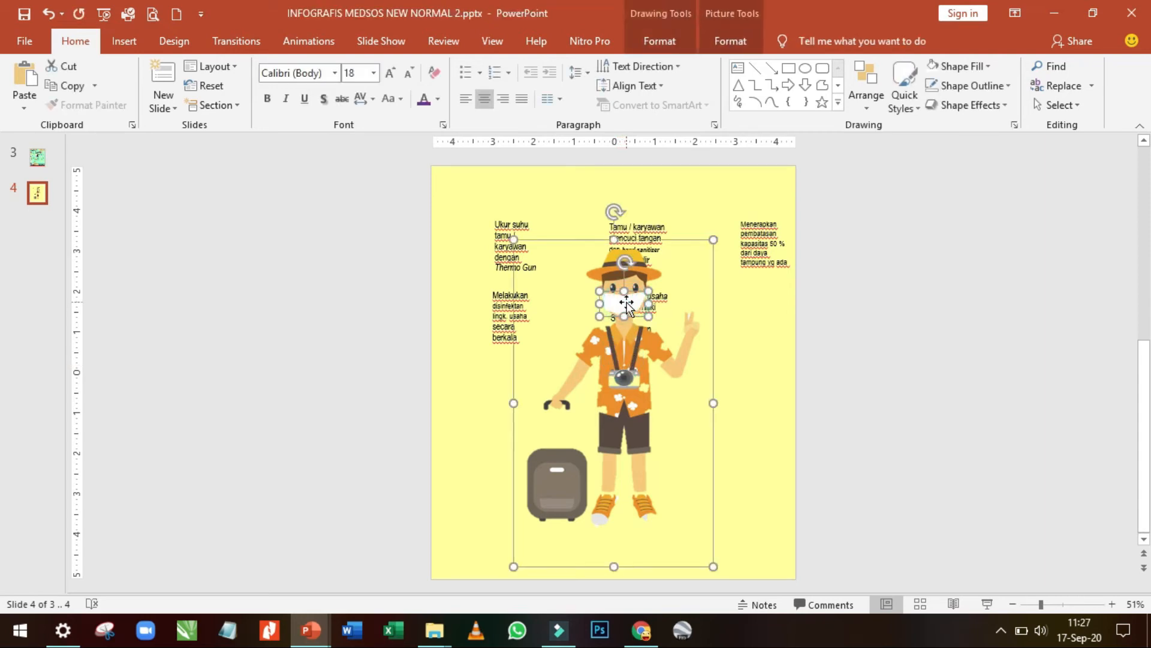
right_click(626, 302)
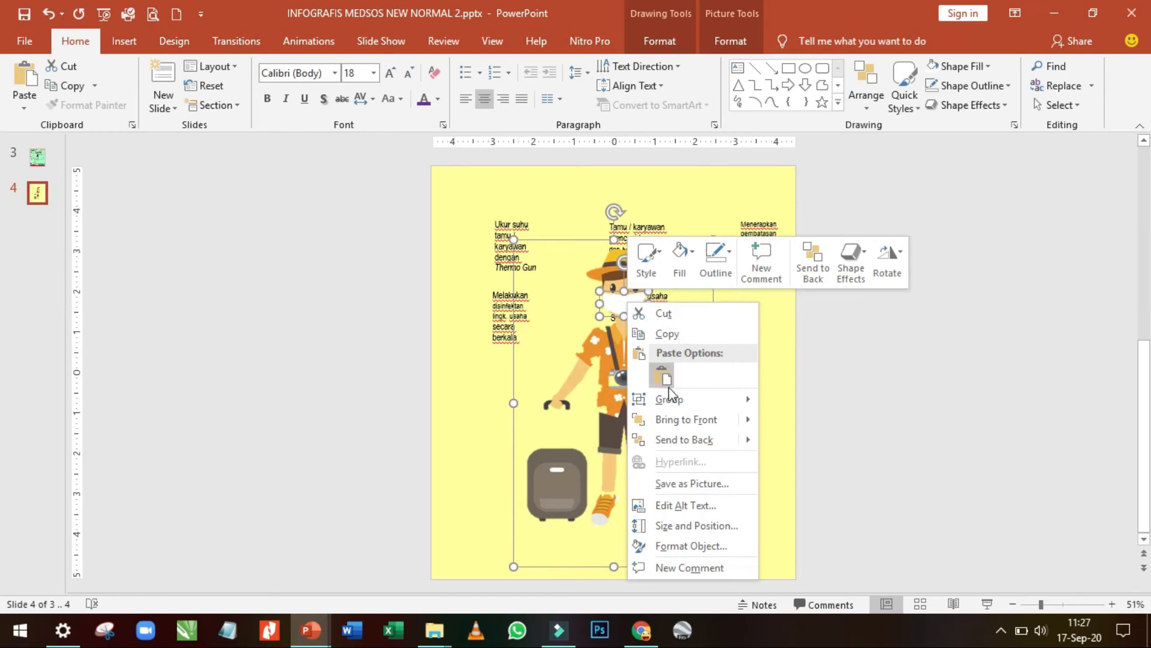
mouse_move(690, 401)
click(779, 400)
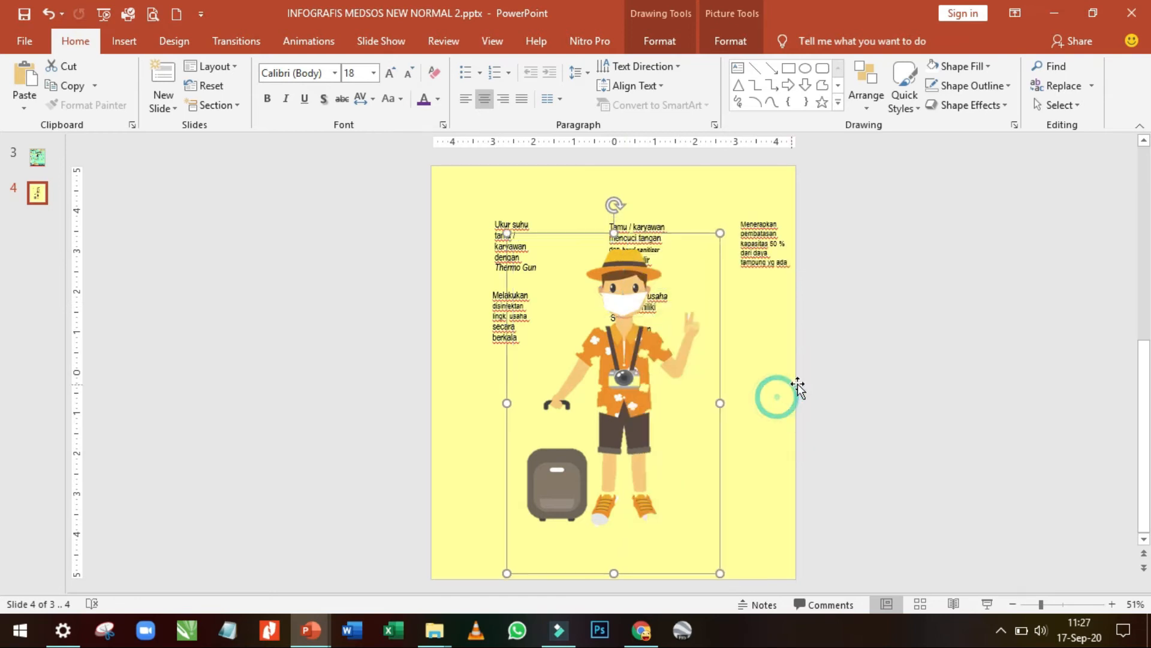
click(876, 365)
Step: Shrink the masked tourist group and place it beside the "Ukur suhu" text
click(628, 311)
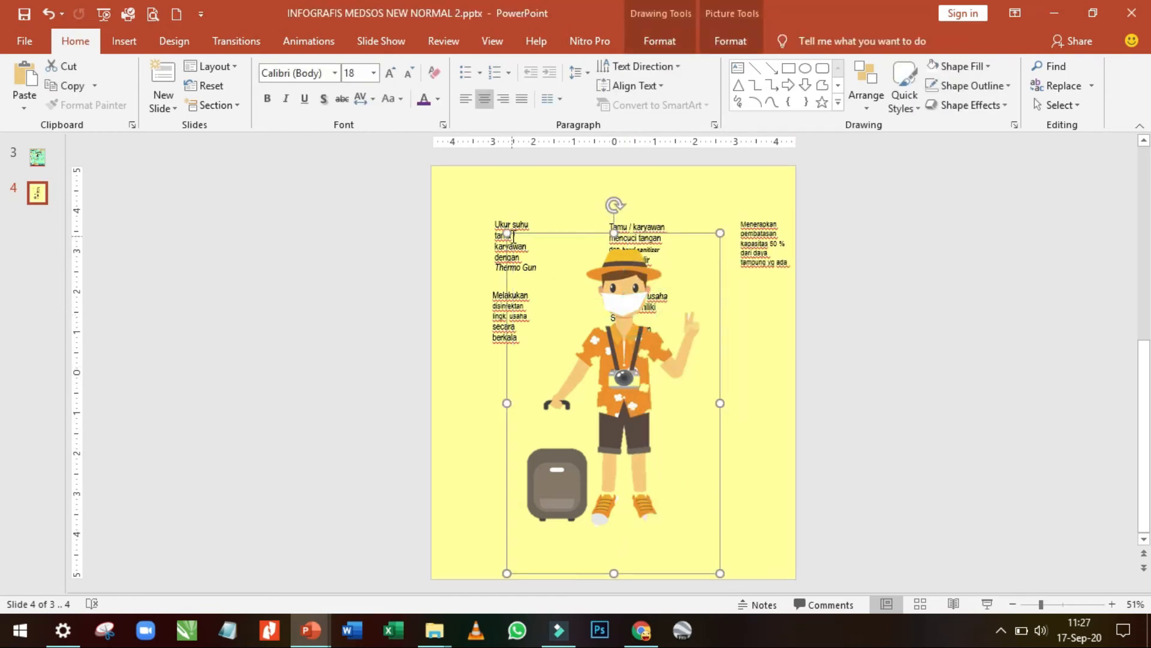
drag(507, 233, 456, 248)
drag(463, 206, 467, 241)
click(360, 256)
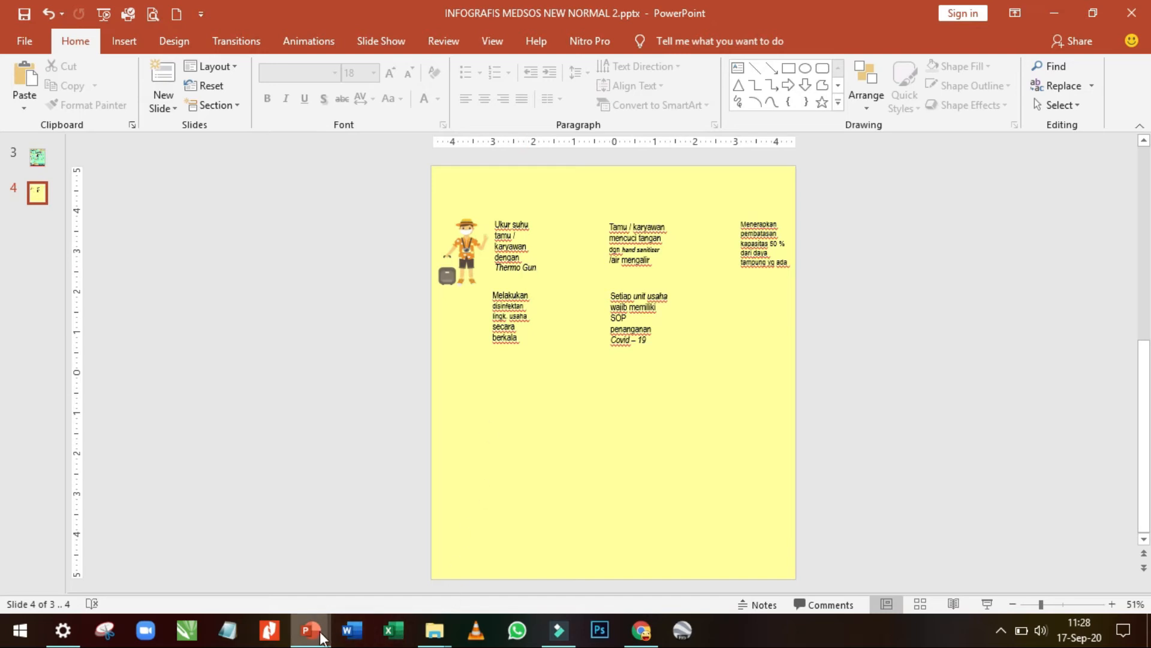
Step: Copy the hand-washing picture 7c0cae7fffbdc32b2590b2cac1acdfb5.jpg from the IKON folder onto the yellow infographic slide
mouse_move(321, 637)
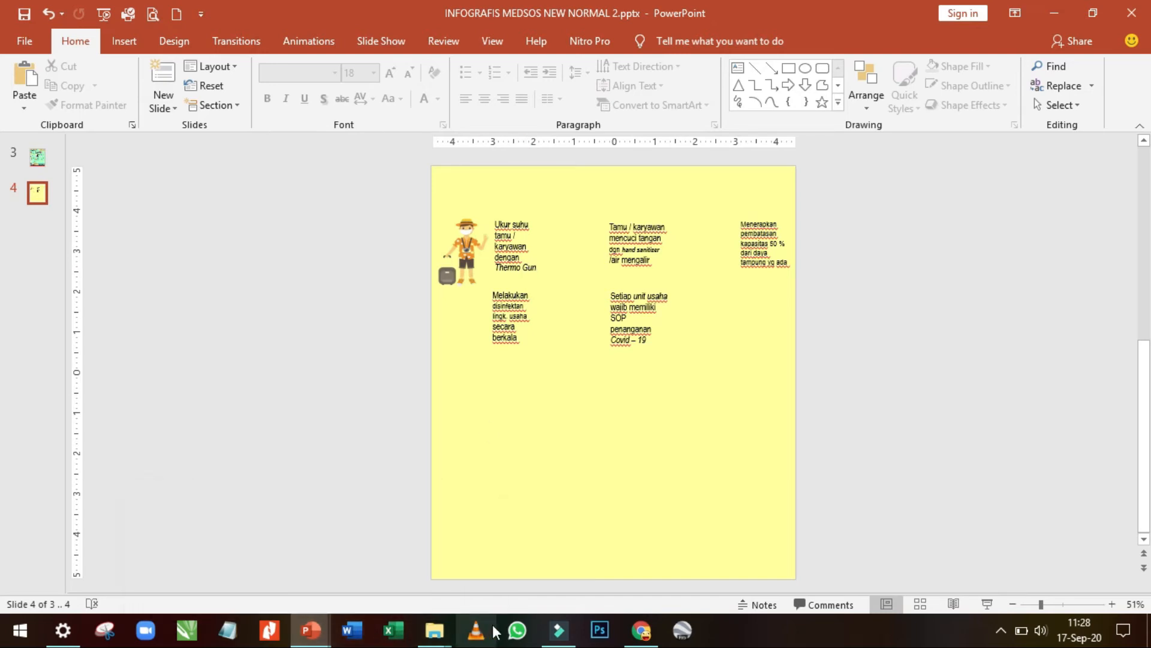
mouse_move(434, 631)
click(333, 580)
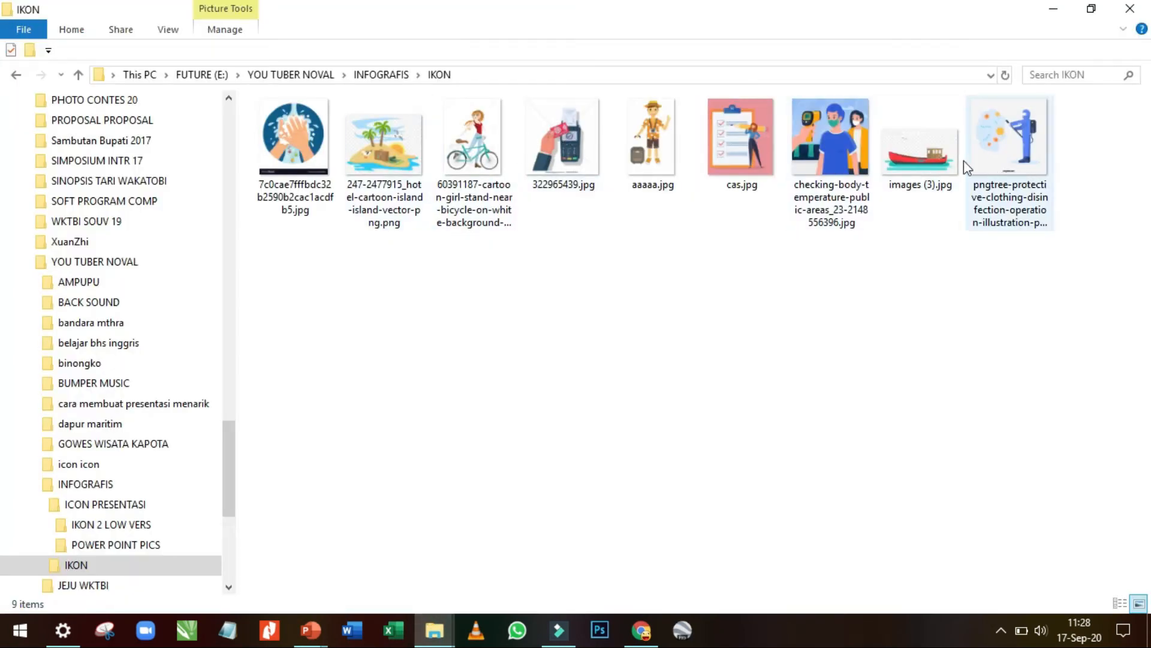
click(288, 151)
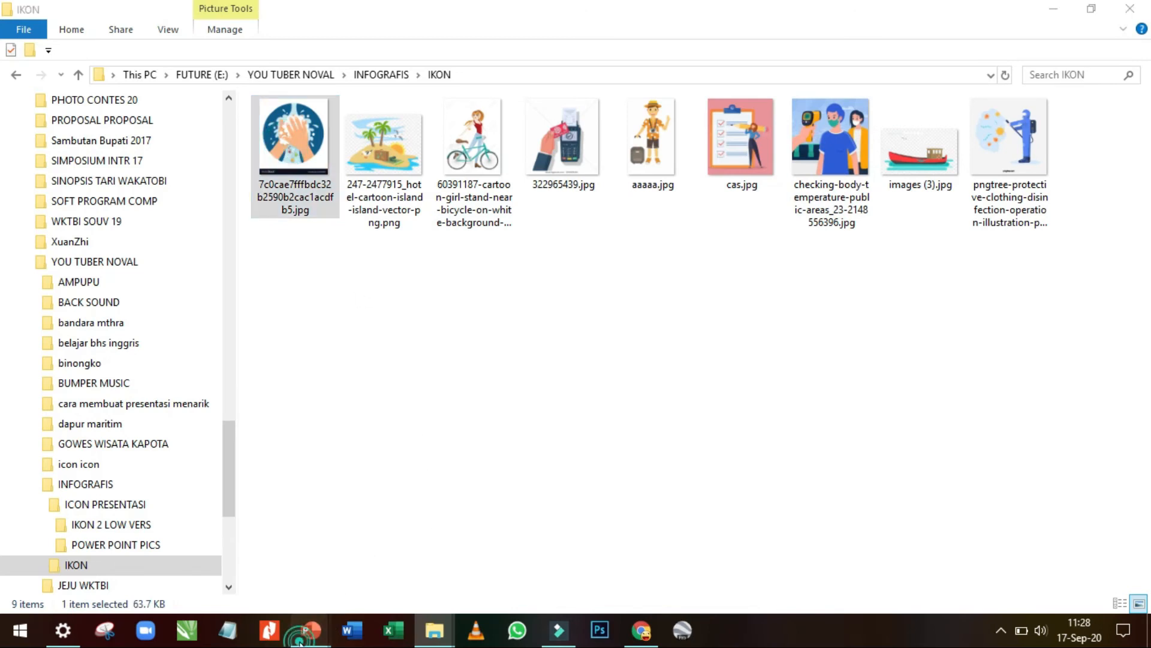
mouse_move(310, 630)
click(284, 587)
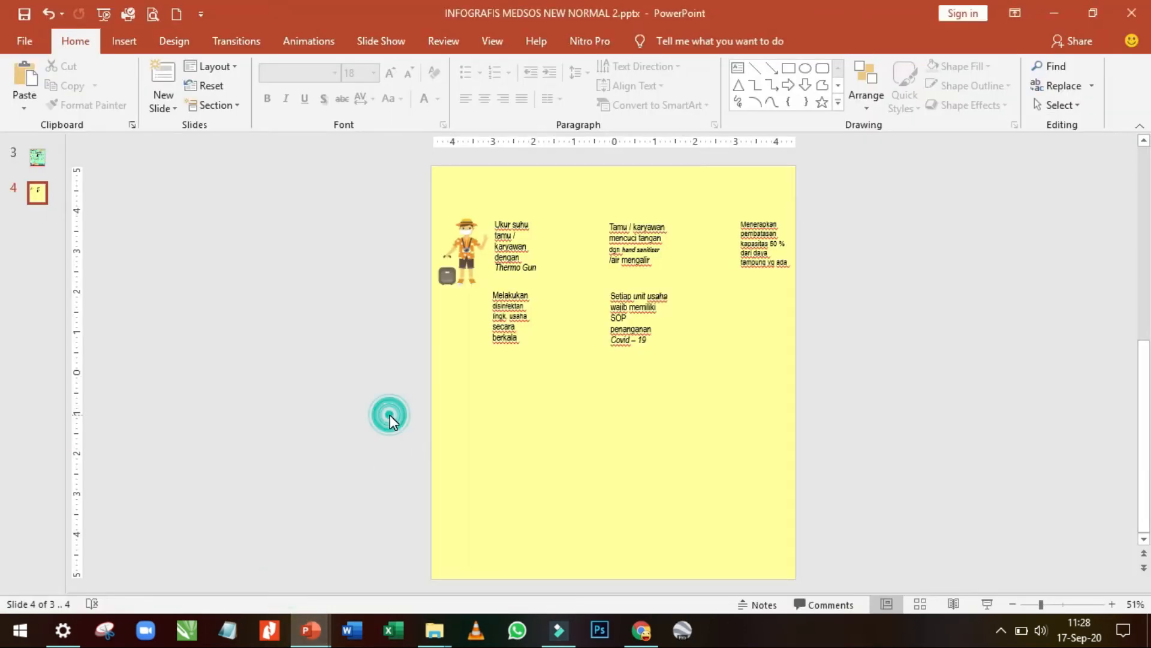
key(ctrl+v)
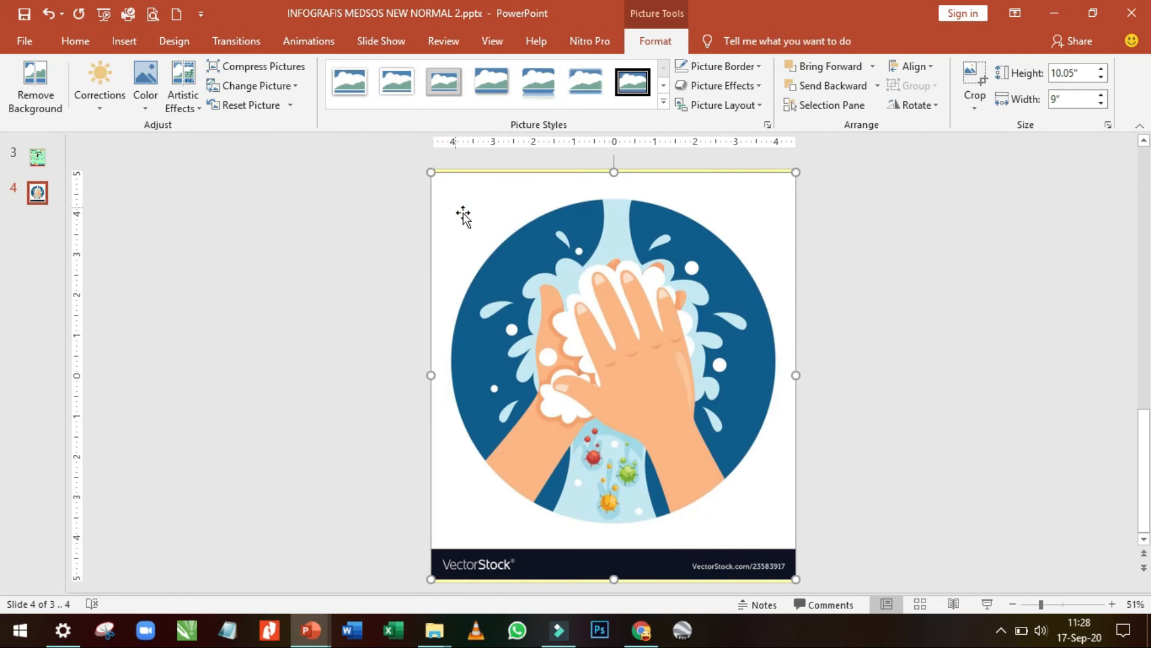
Step: Start Remove Background on the hand-washing picture and widen the selection area past the right edge of the blue circle
click(36, 84)
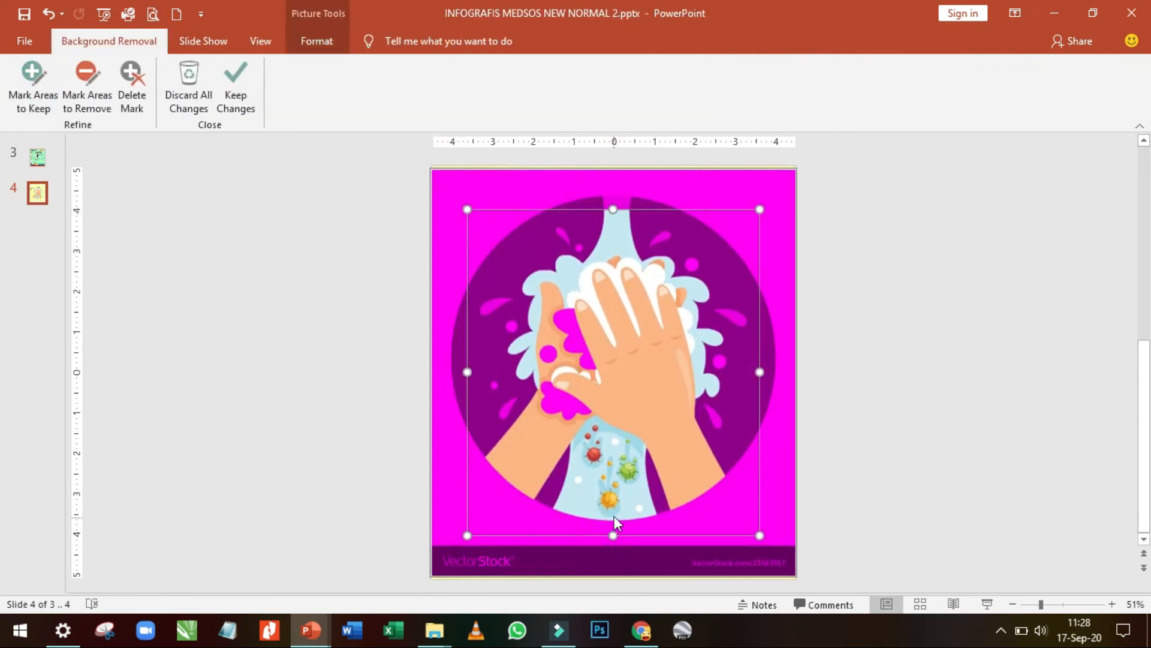
drag(759, 368, 784, 368)
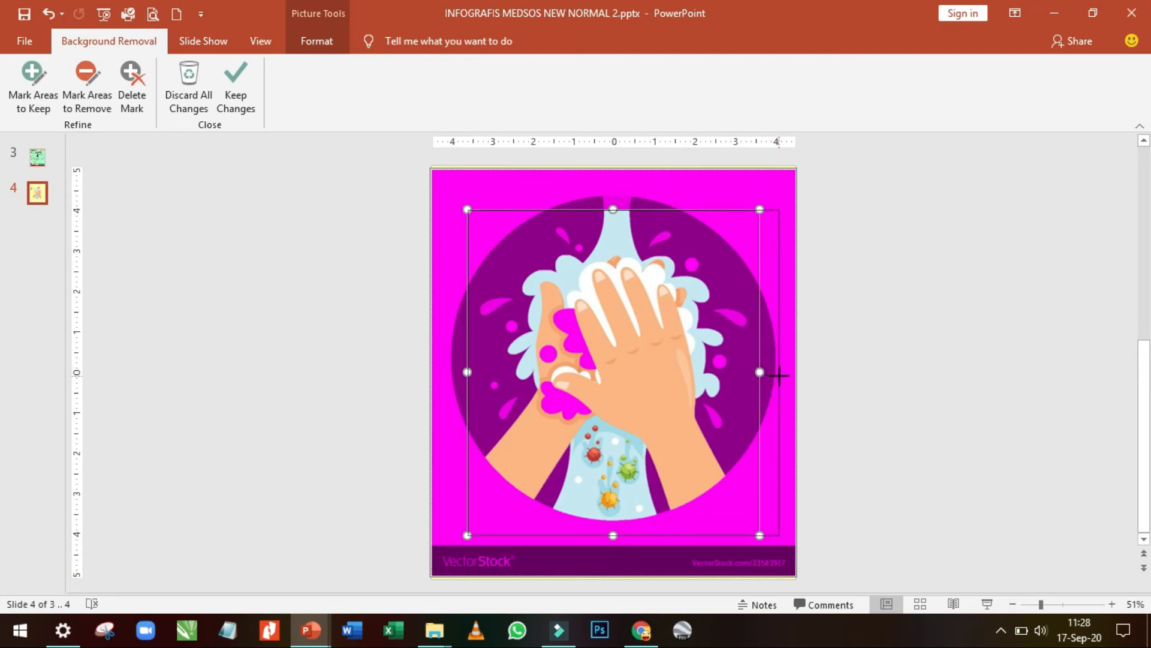